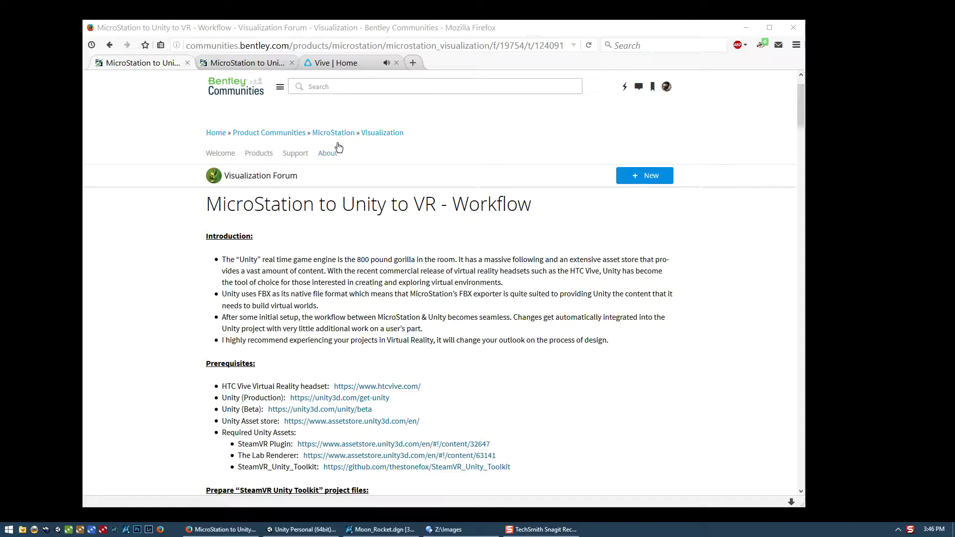
- Scroll the MicroStation to Unity to VR post past Setup Directional Light to Known workflow difficulties
drag(801, 115, 795, 338)
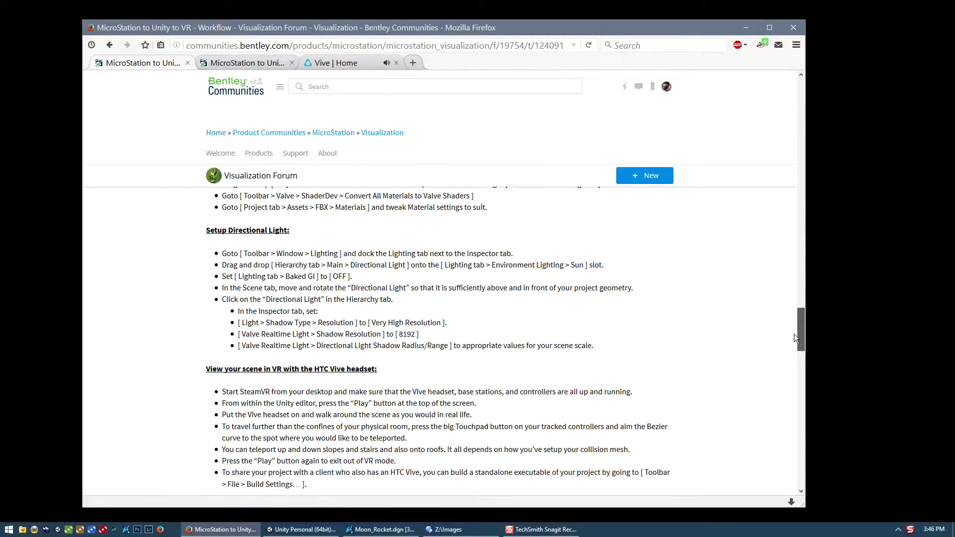
drag(795, 338, 798, 356)
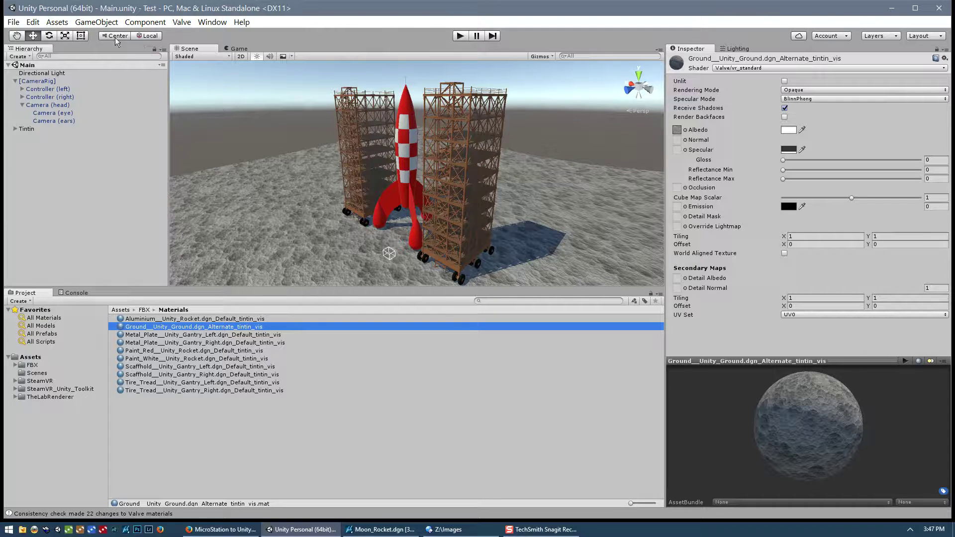
click(14, 24)
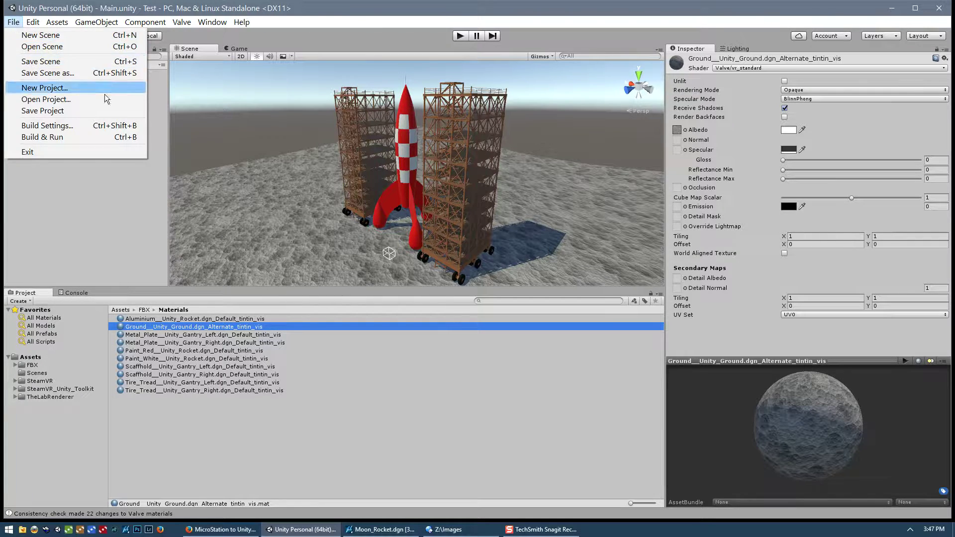
click(73, 127)
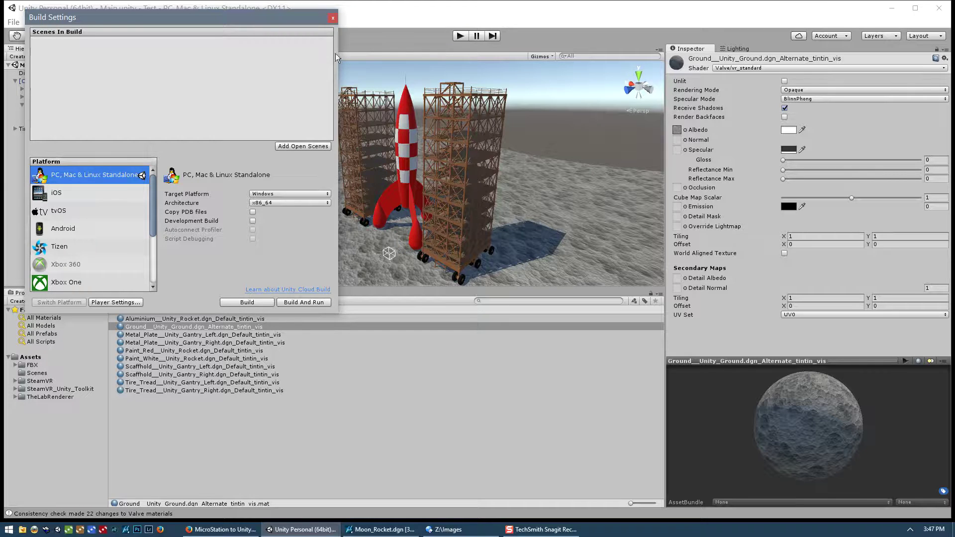
click(333, 18)
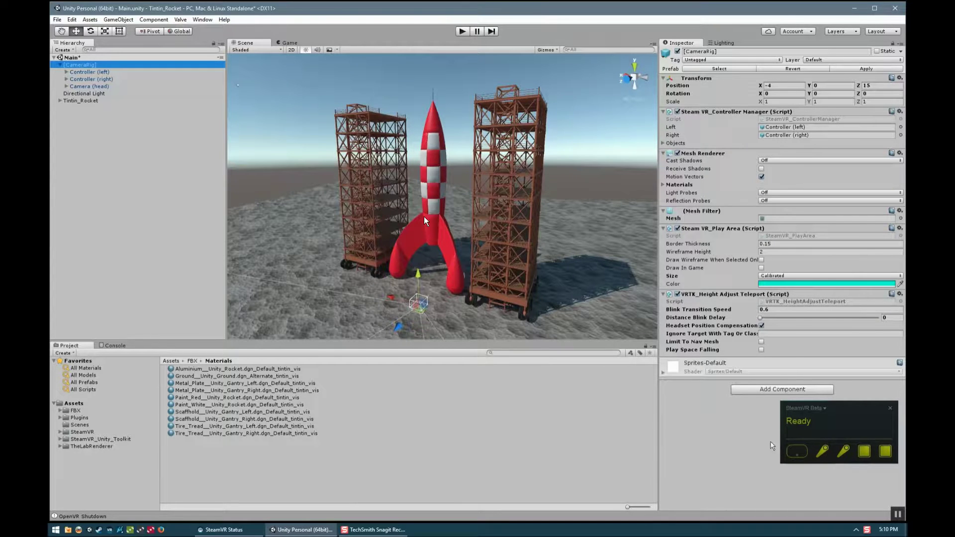
- Run the Tintin_Rocket scene in VR play mode
click(462, 31)
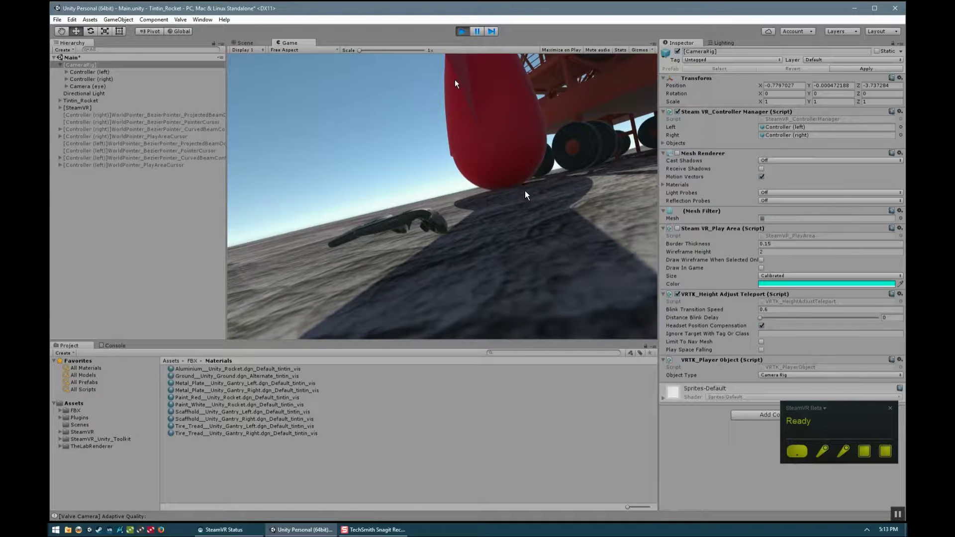
- Exit full-screen playback of the headset recording
key(Escape)
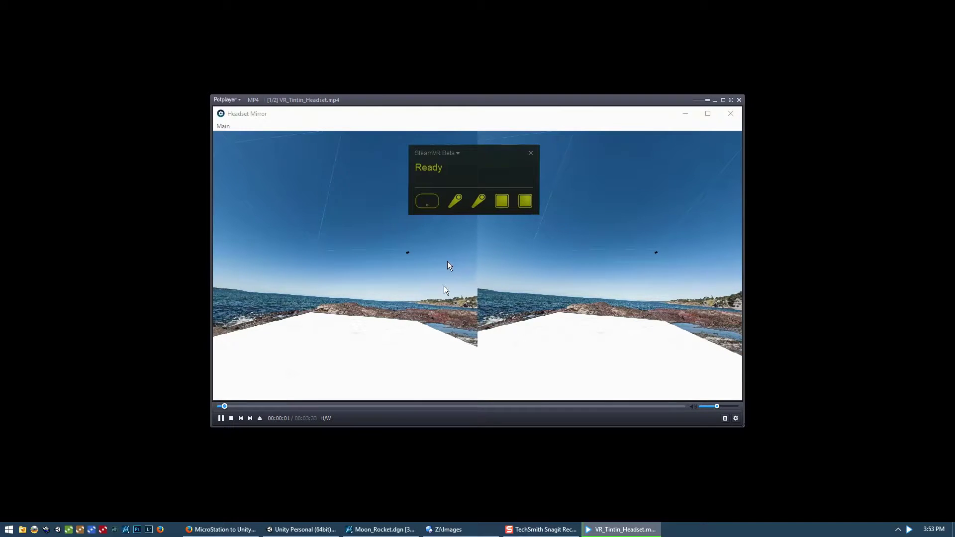
- Pause the VR_Tintin_Headset.mp4 recording, then resume it with Space
click(493, 287)
key(space)
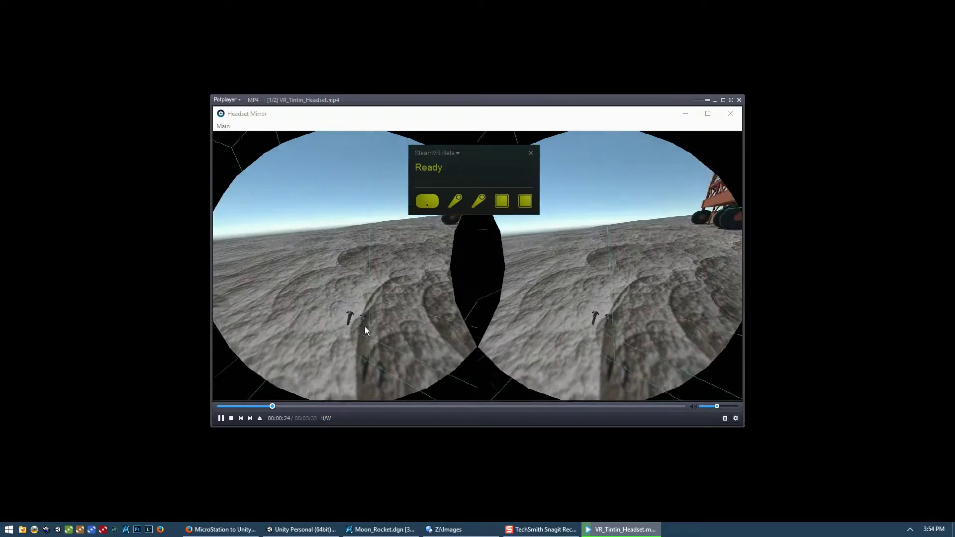
- Pause the headset recording at 00:00:25 with Space
key(space)
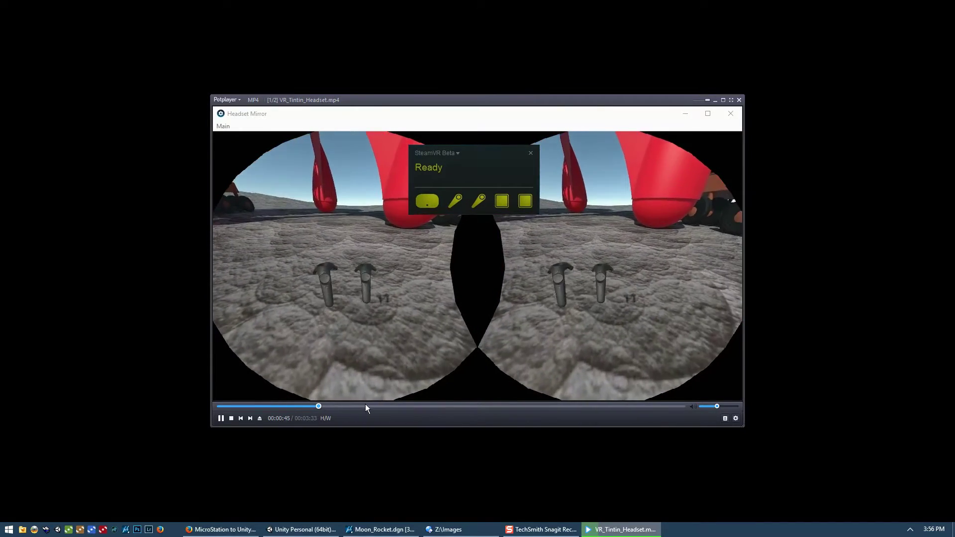
- Skip ahead along the seek bar to 00:03:16, showing the rocket beside its gantry
click(372, 406)
click(431, 406)
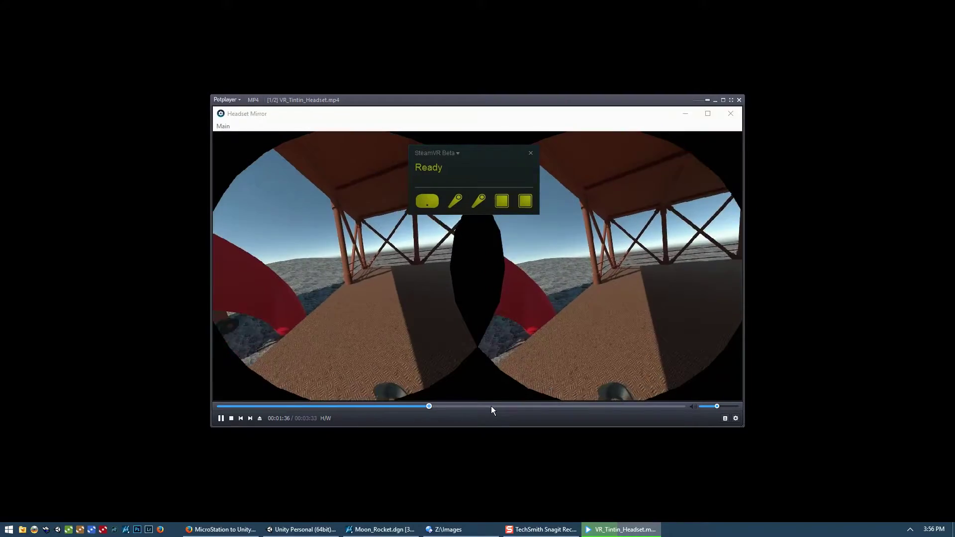
click(491, 406)
click(552, 407)
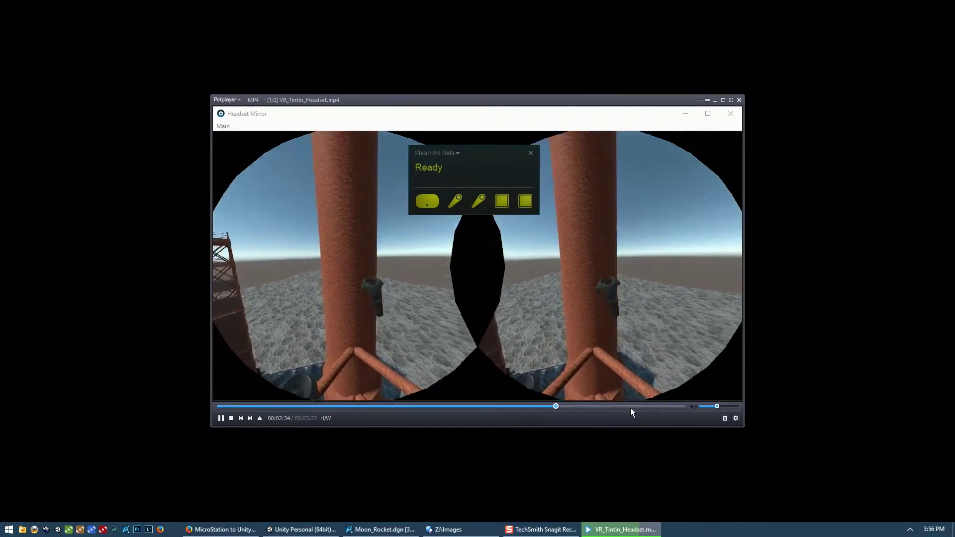
click(628, 407)
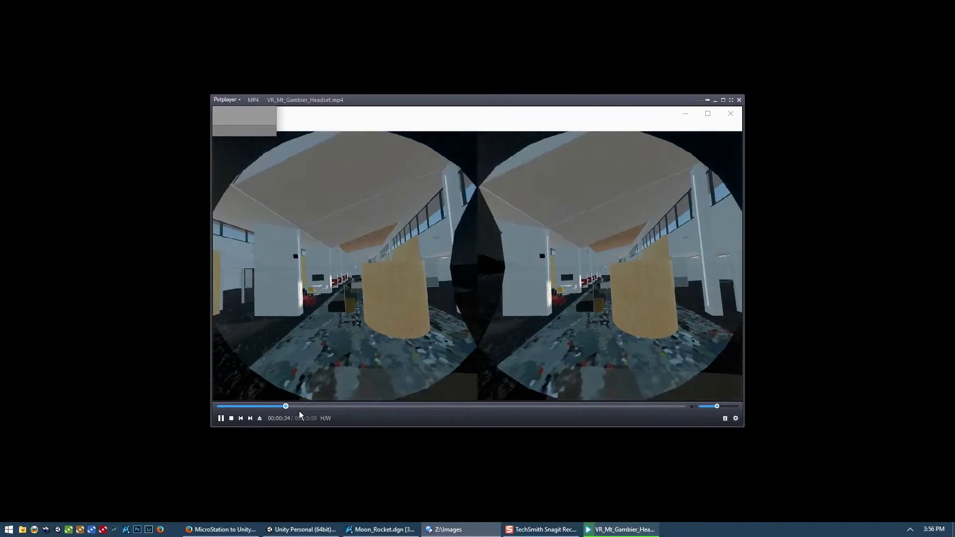
- Skip the Mt Gambier walkthrough ahead through the seating area, car park and building interior
click(314, 407)
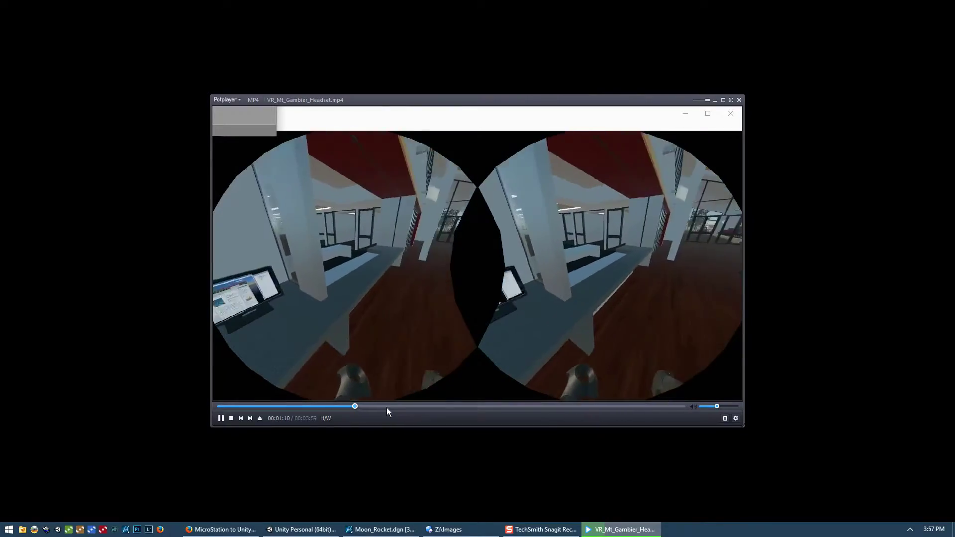
click(380, 407)
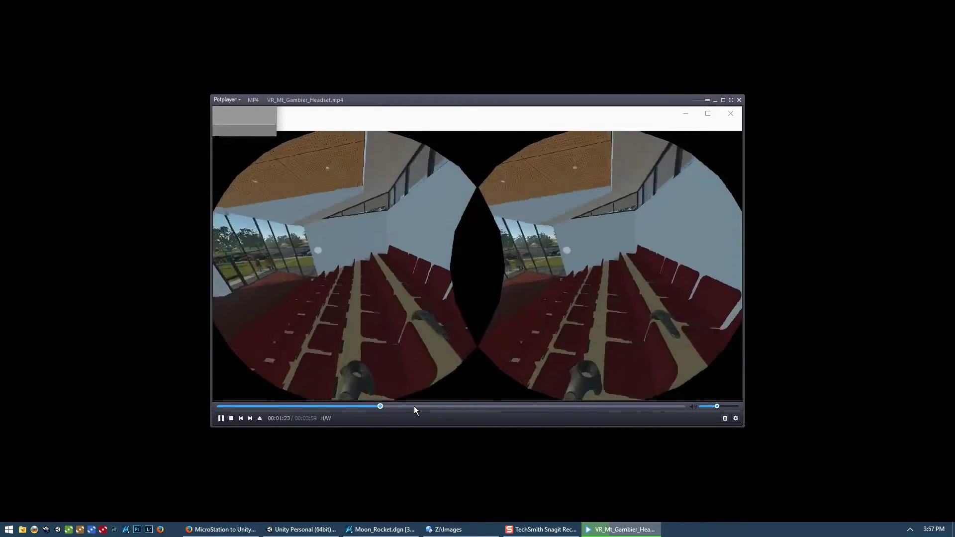
click(416, 407)
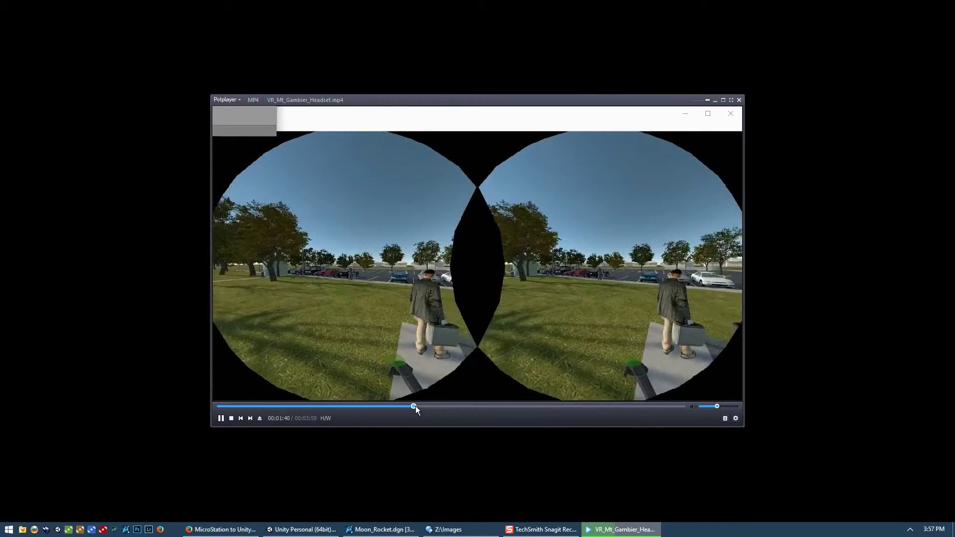
click(450, 407)
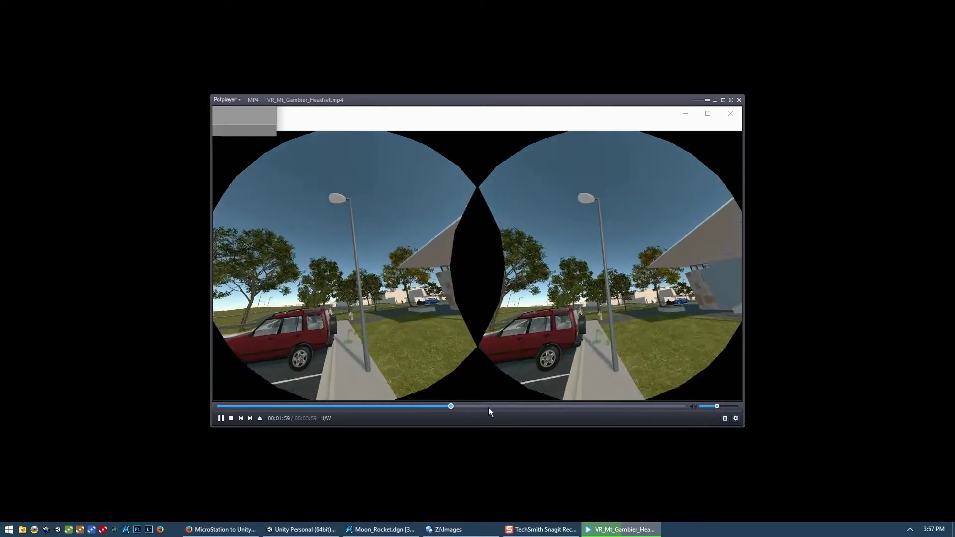
click(489, 406)
click(523, 407)
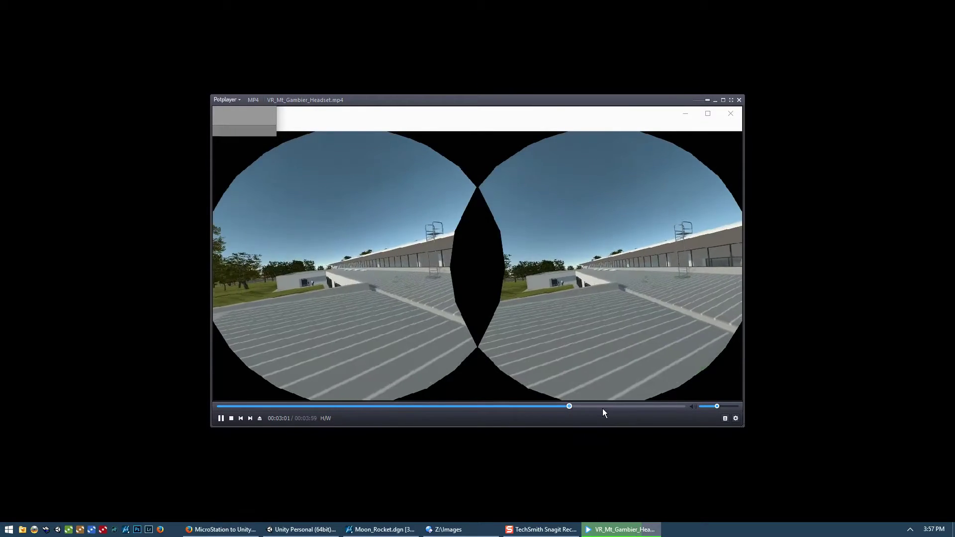
- Step back to the building and grass scene, then jump ahead to the interior walkthrough
drag(591, 407, 542, 405)
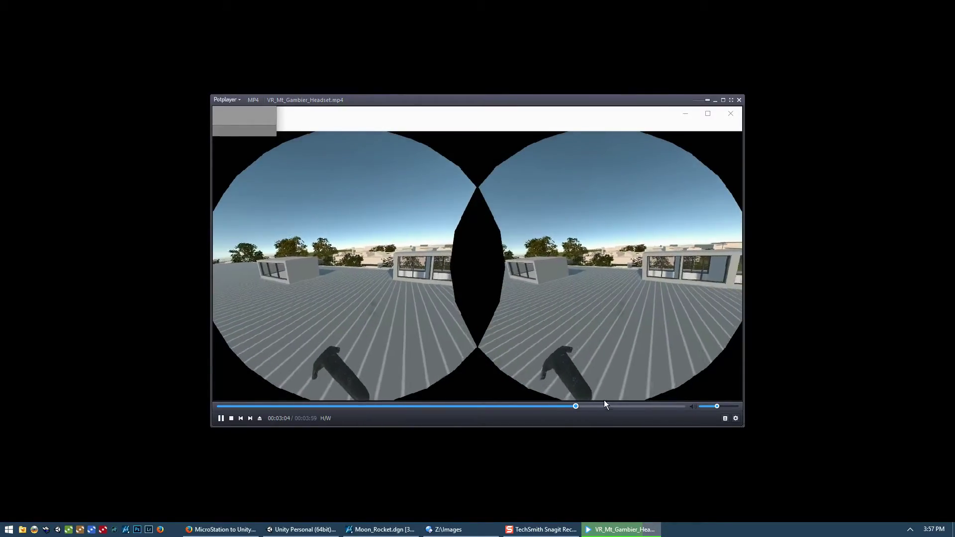
click(599, 406)
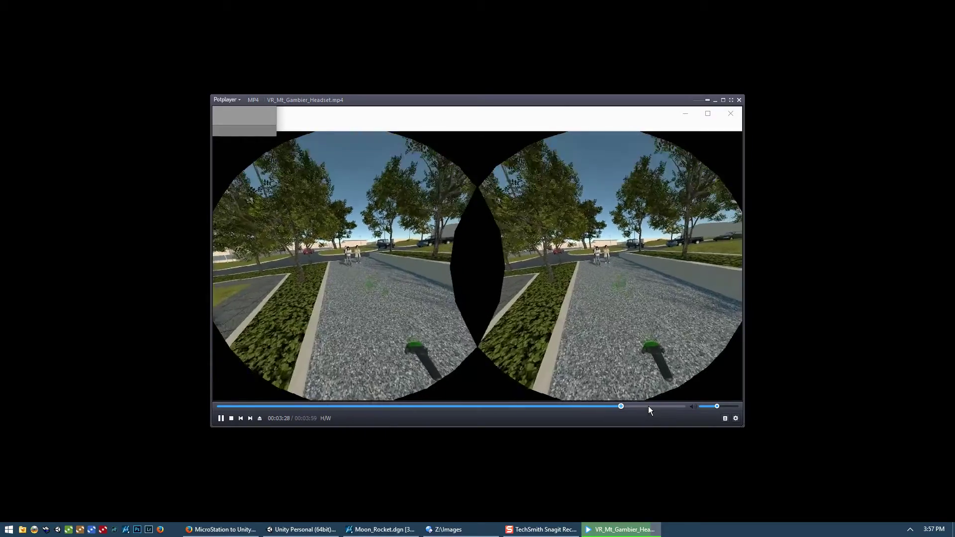
click(649, 406)
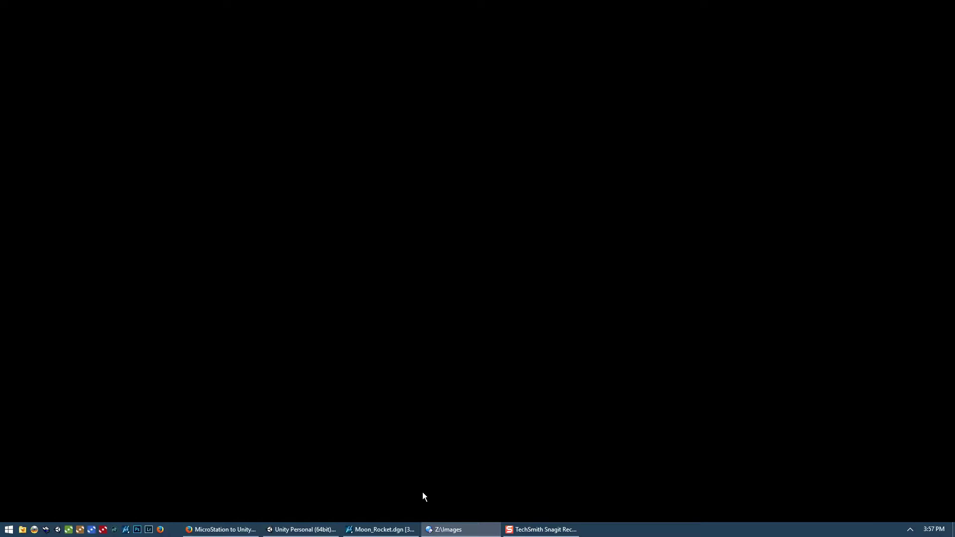
- Restore Firefox and show the 'MicroStation to Unity - FBX Export Bottlenecks' thread tab
click(233, 530)
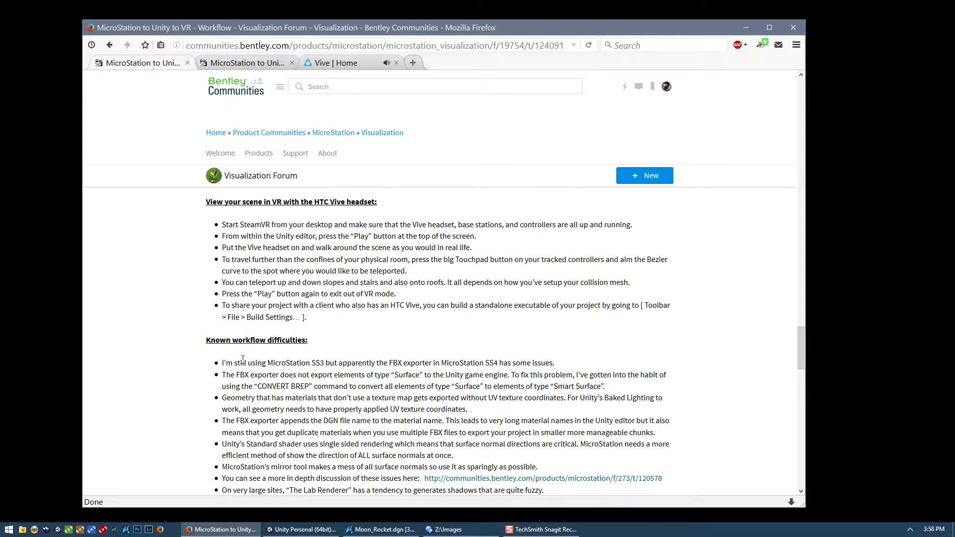
click(261, 65)
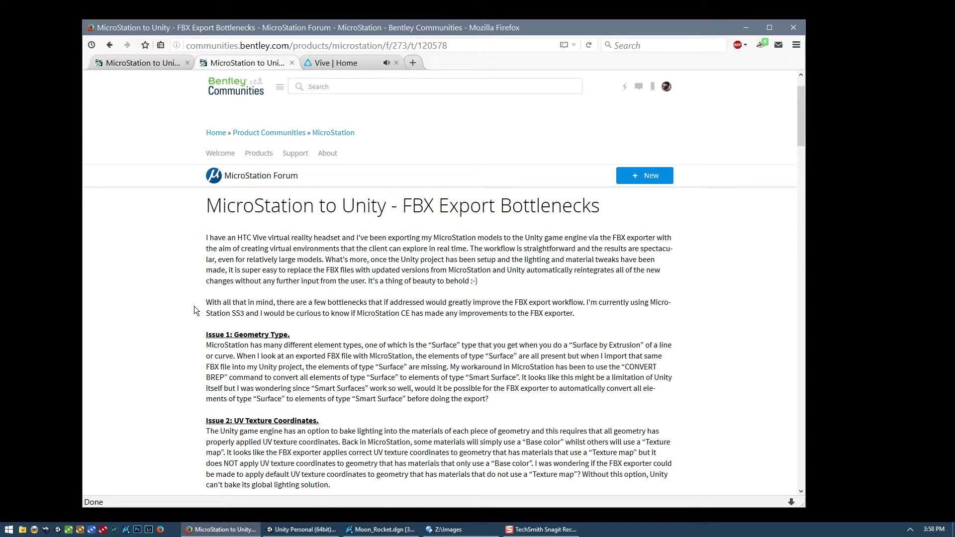
- Autoscroll the FBX Export Bottlenecks thread down to the surface-normal issue, then switch to Unity
middle_drag(189, 315, 198, 319)
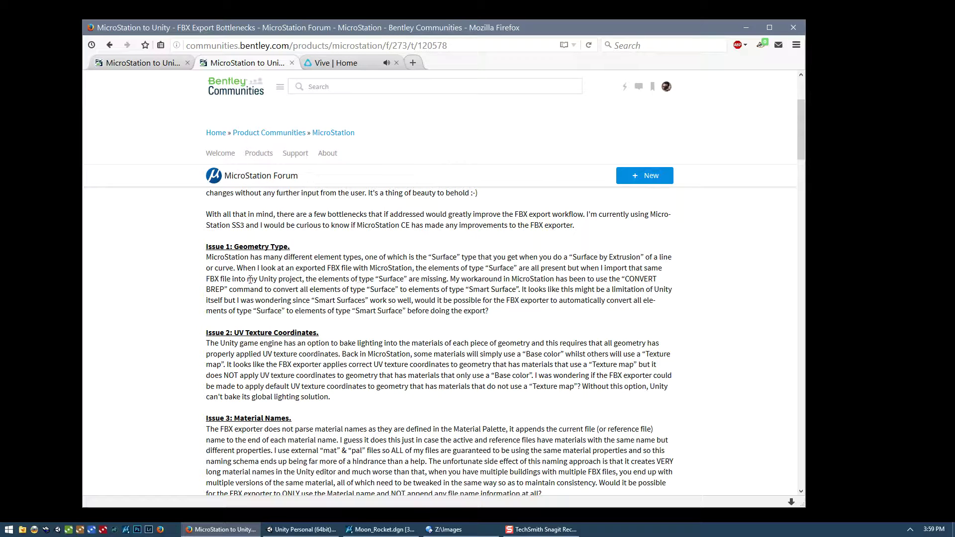
middle_click(176, 290)
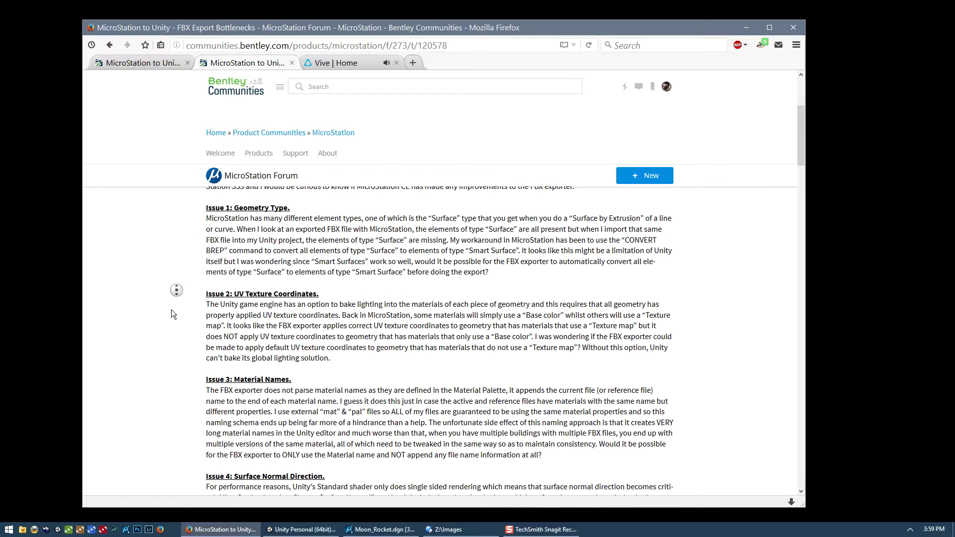
middle_click(192, 249)
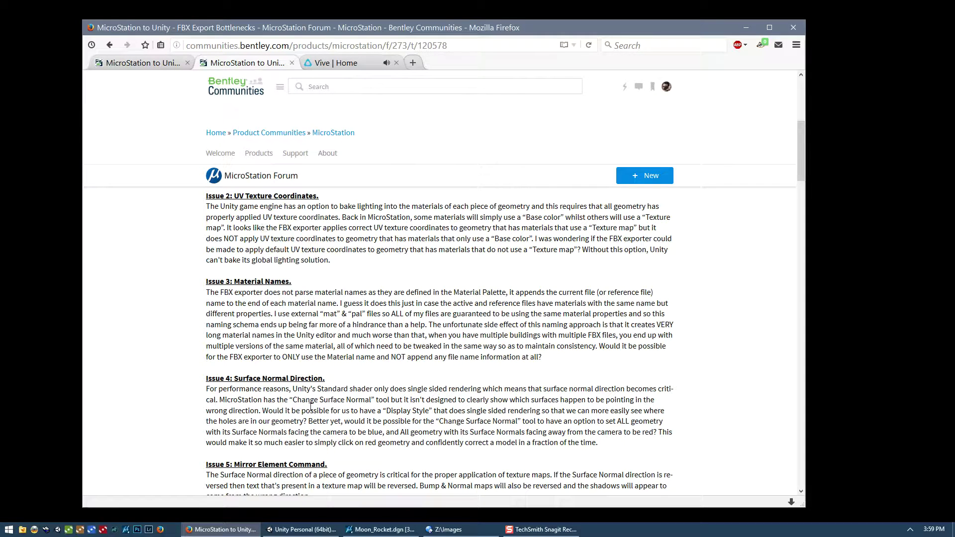
click(310, 530)
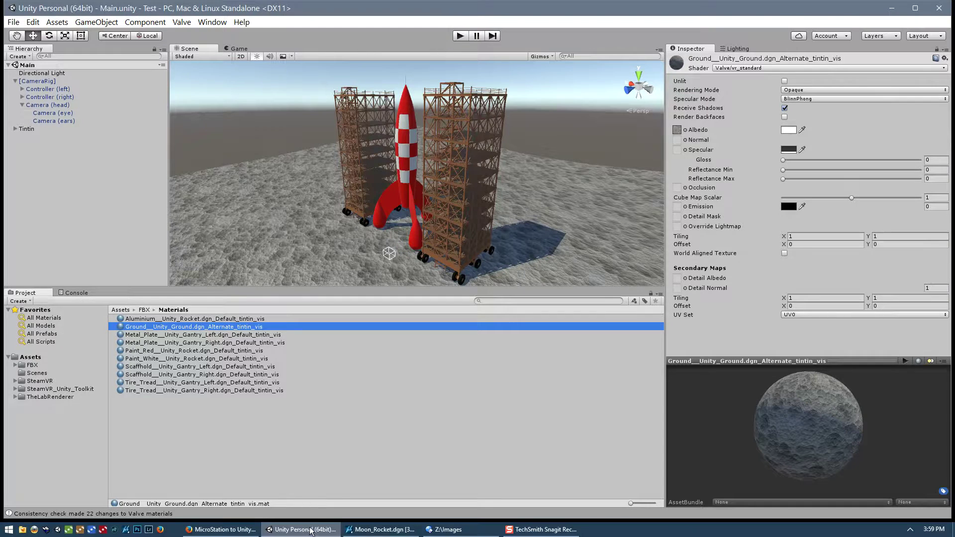
- Select Directional Light, view its Lighting settings with Baked GI off, then return to Firefox
click(53, 73)
click(740, 50)
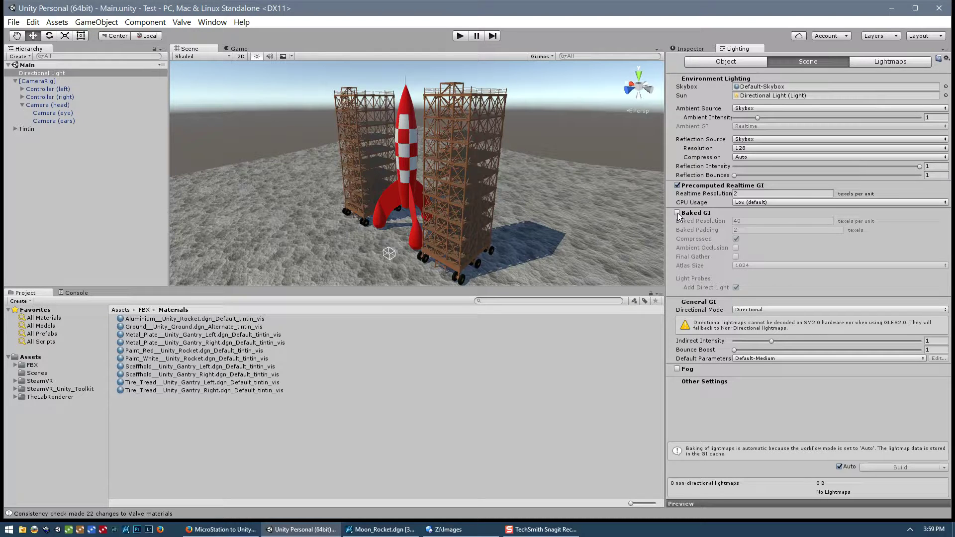
mouse_move(700, 218)
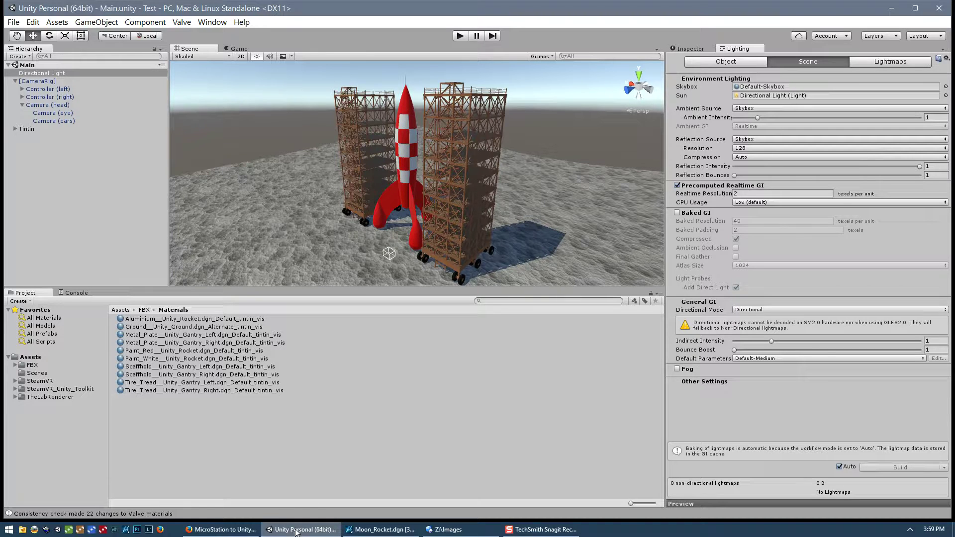
mouse_move(312, 532)
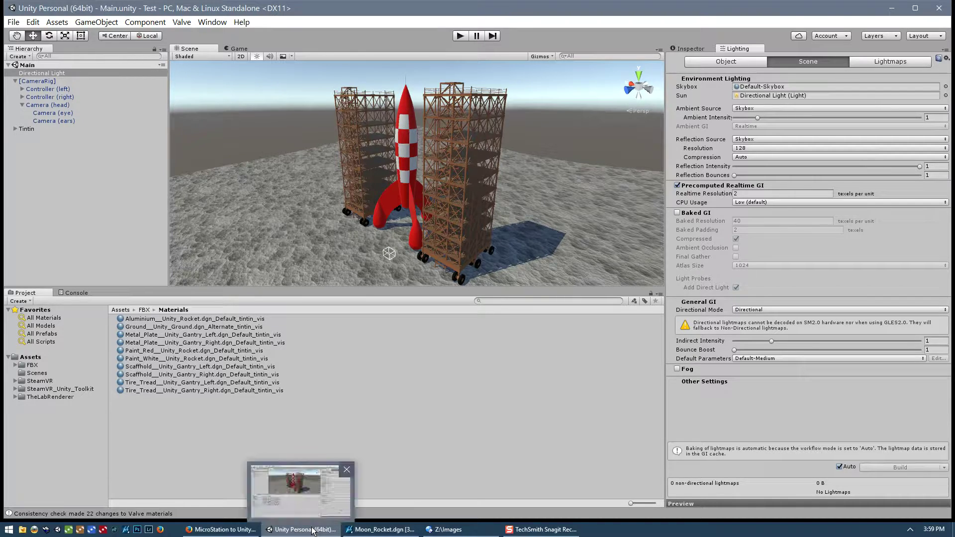
click(224, 530)
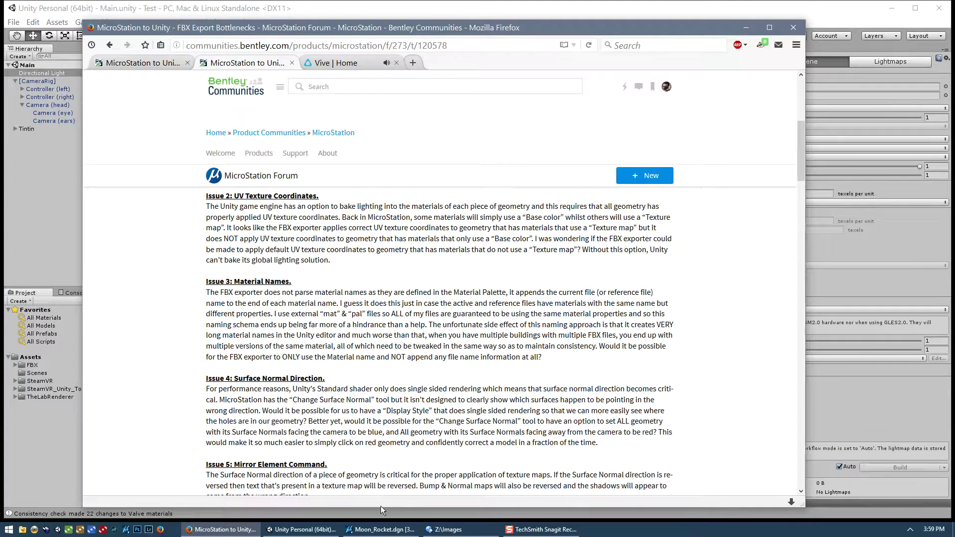
- Bring MicroStation's Moon_Rocket.dgn forward, with the Material Editor showing the Ground material
click(380, 529)
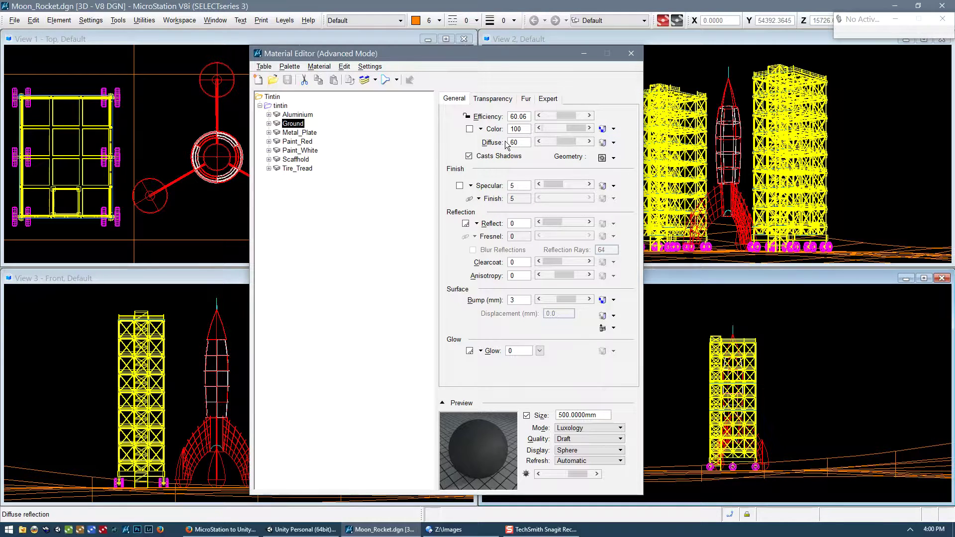
click(313, 528)
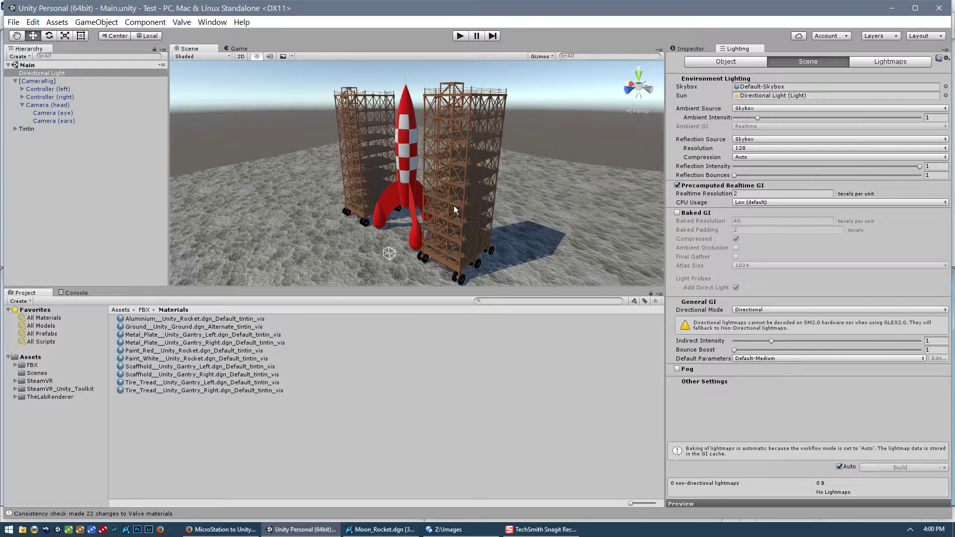
click(374, 530)
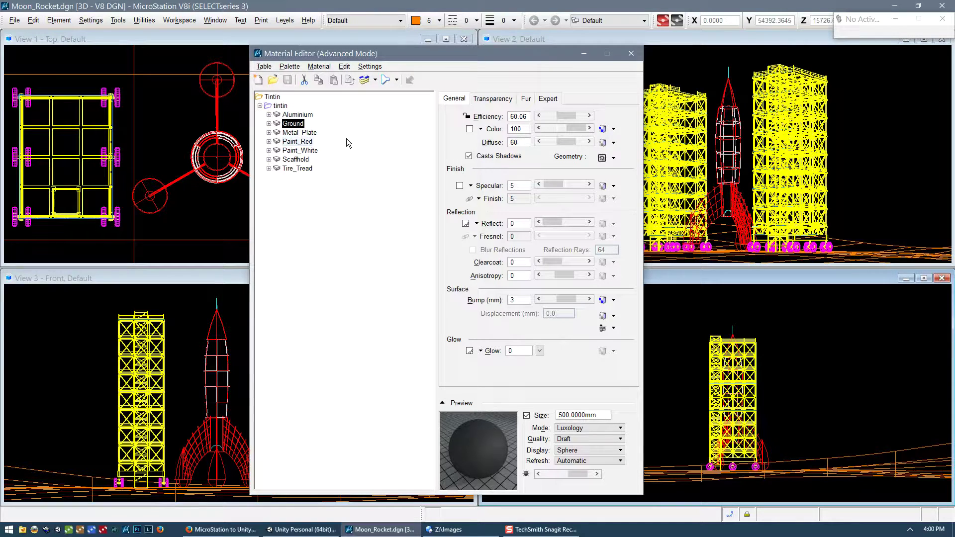
click(297, 142)
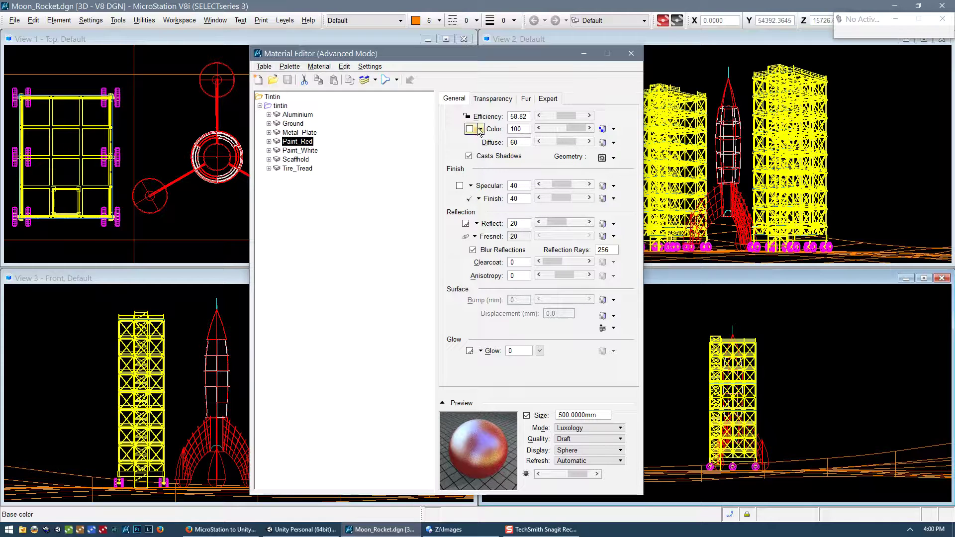
- Check Paint_Red's Colour_Red.jpg pattern settings twice, then return to the Unity rocket scene
click(602, 130)
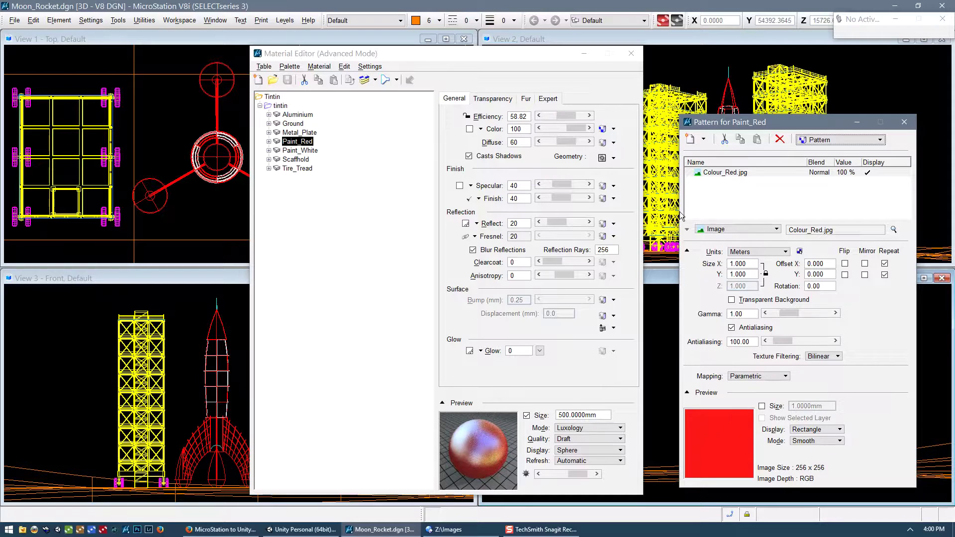
click(905, 122)
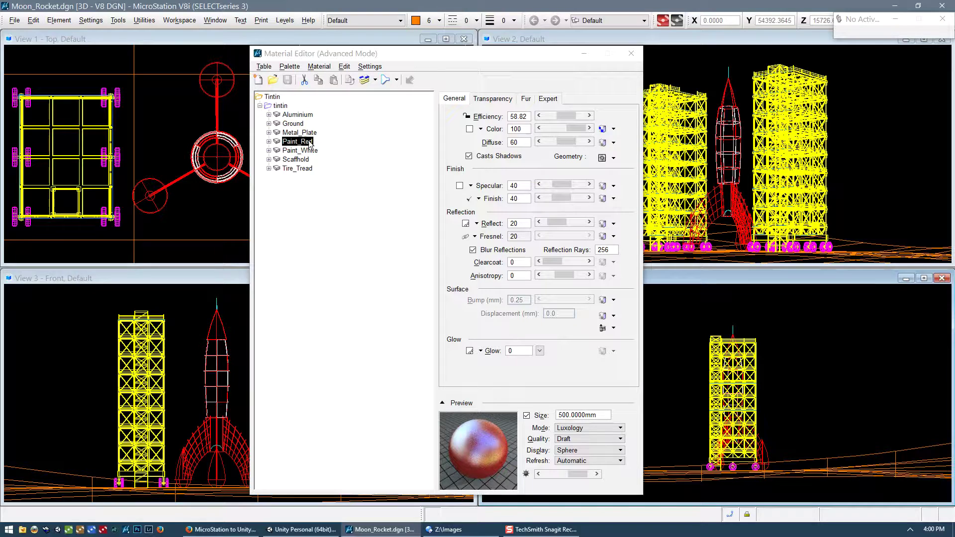
click(602, 129)
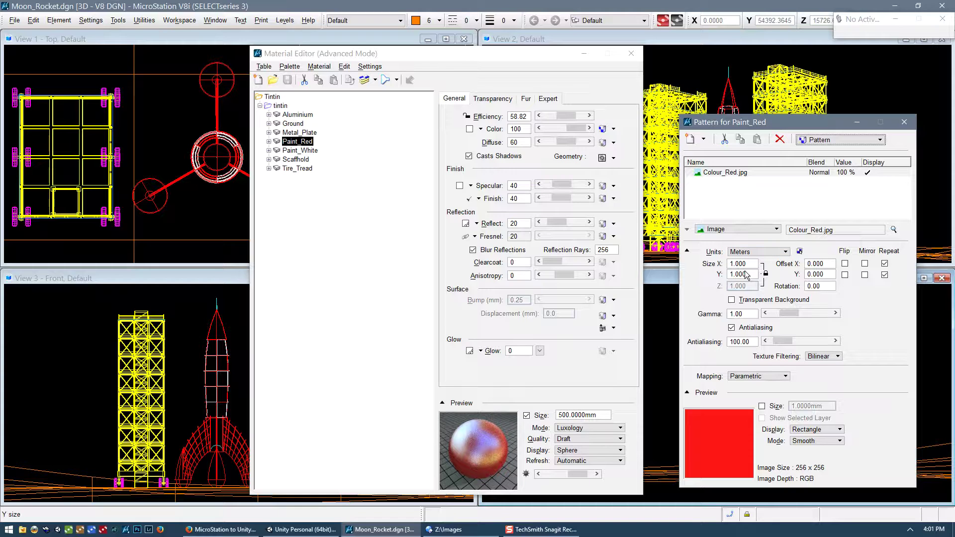
click(904, 122)
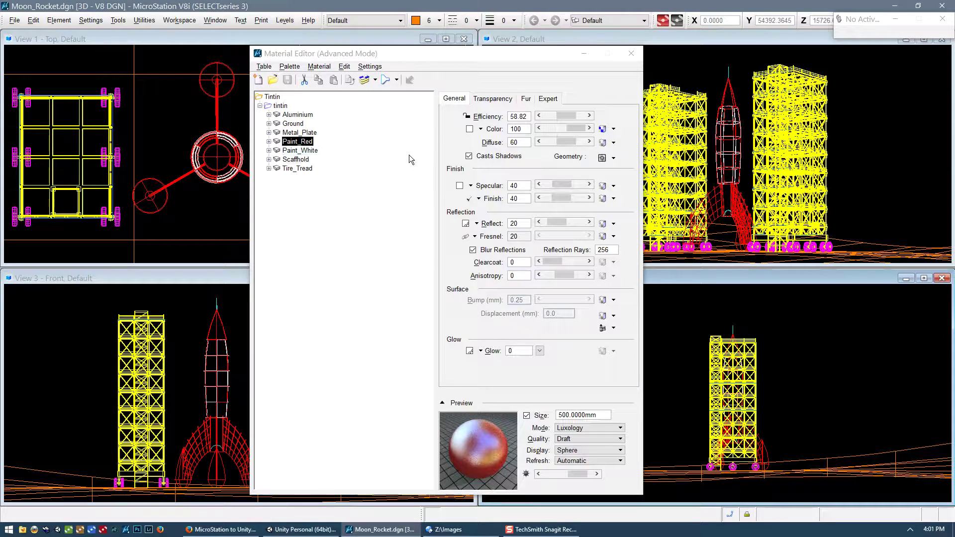
click(305, 530)
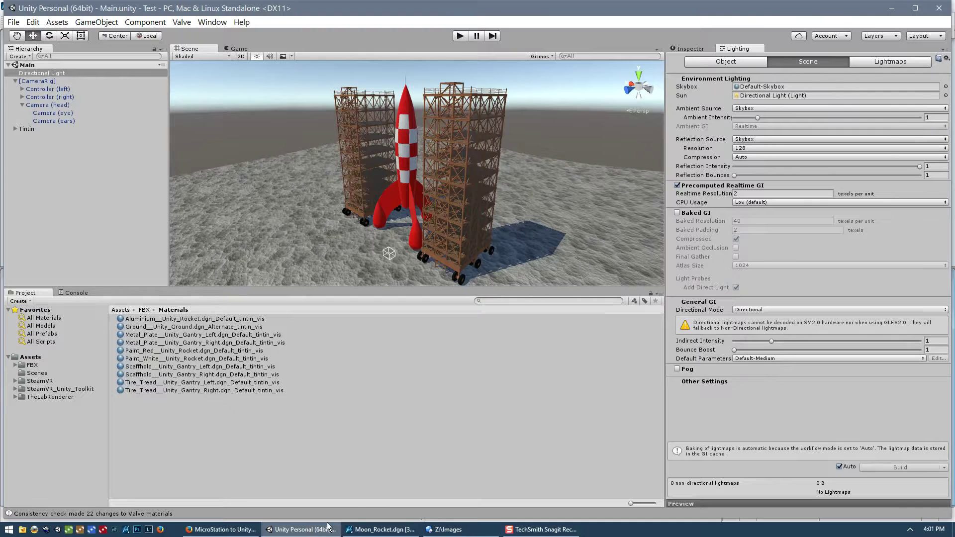
- Scroll the FBX export forum post to Issues 4–5, then return to the MicroStation rocket model
click(228, 531)
scroll(169, 368, down, 5)
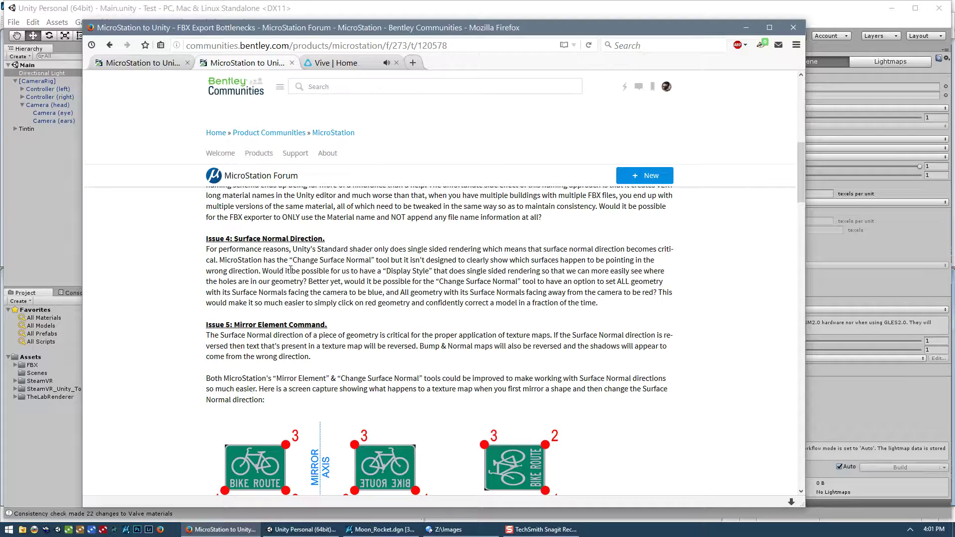
click(382, 529)
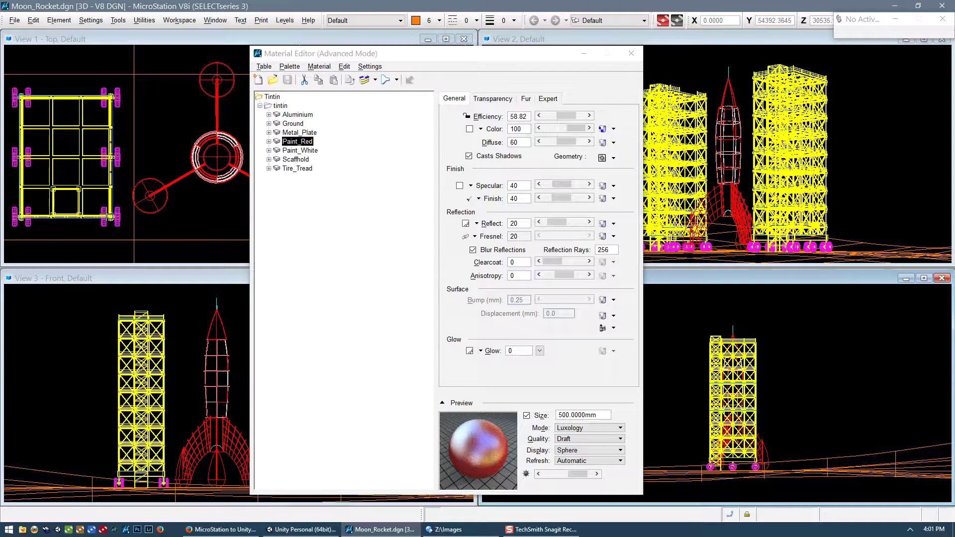
- Open View Attributes with Ctrl+B, showing View 4's Wireframe Display style
key(ctrl+b)
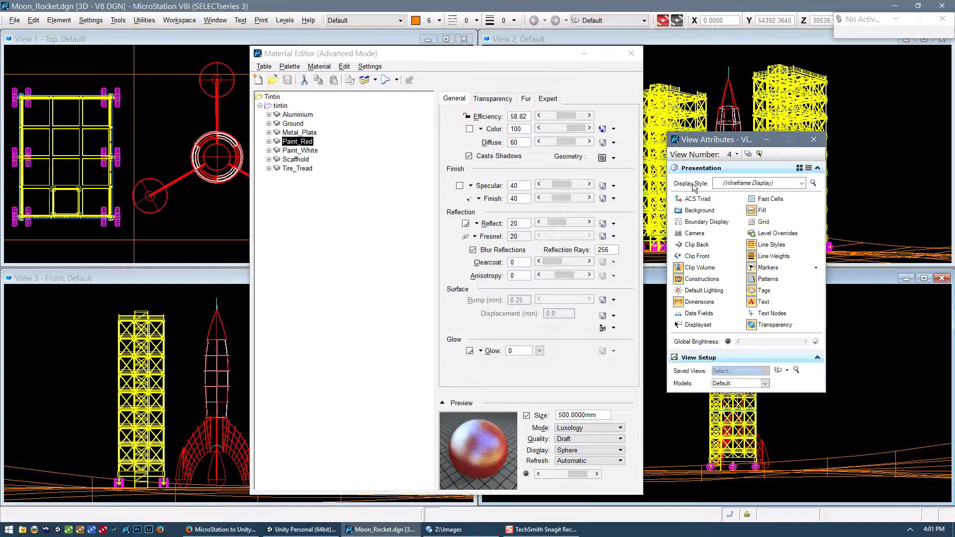
click(801, 183)
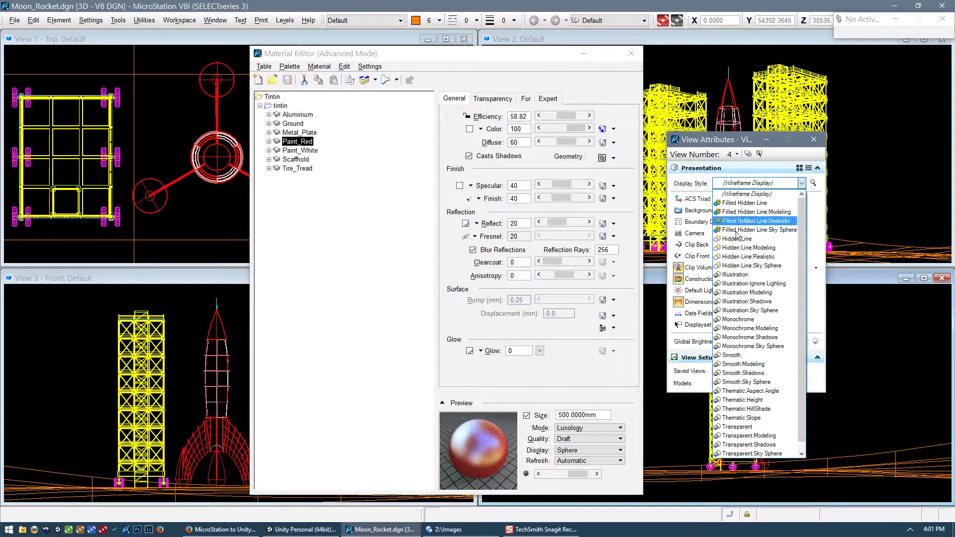
click(786, 153)
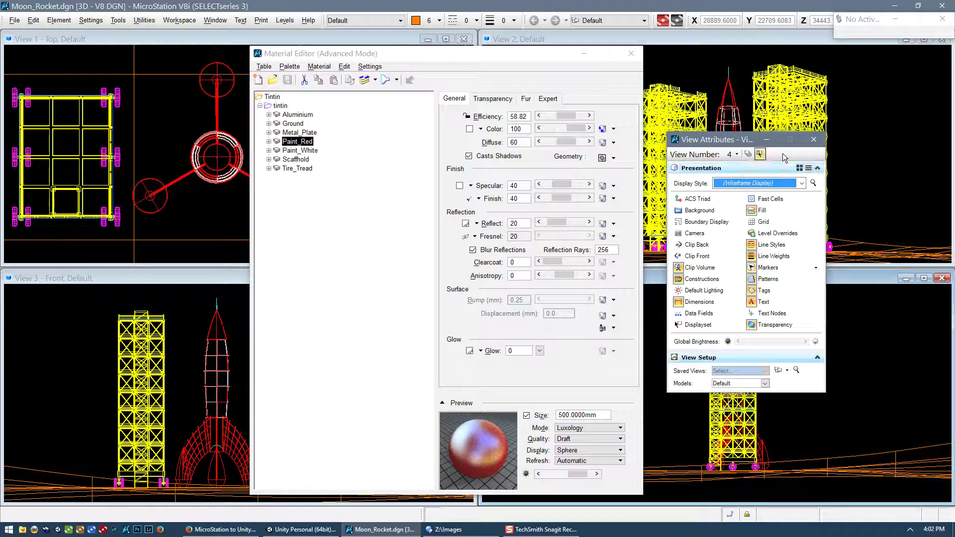
click(814, 140)
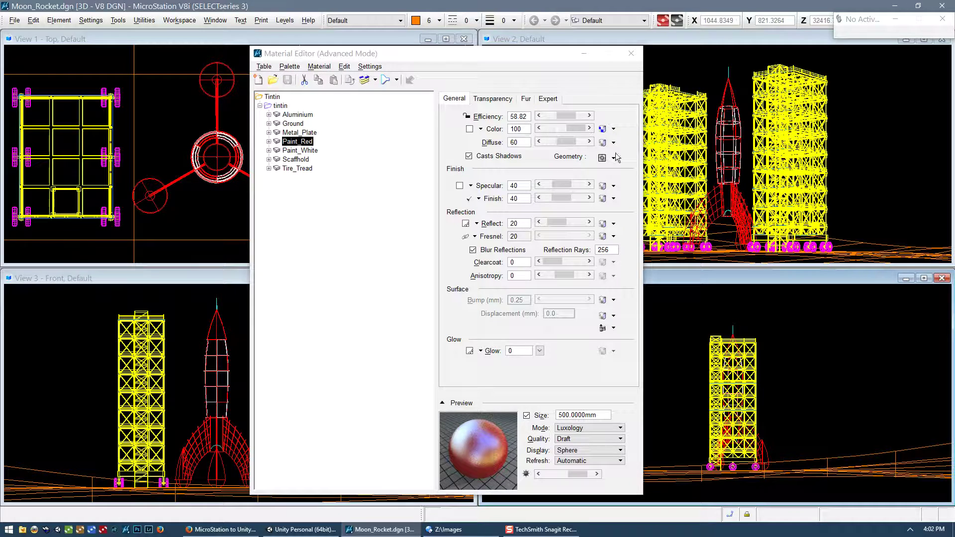
click(220, 529)
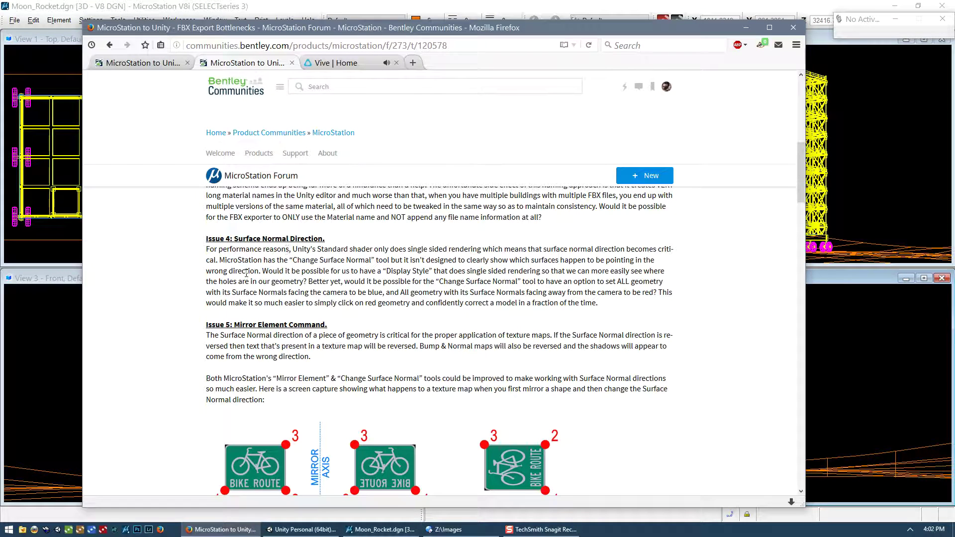
- Read the forum post down to its Conclusion, then switch to the Vive | Home tab
scroll(162, 333, down, 3)
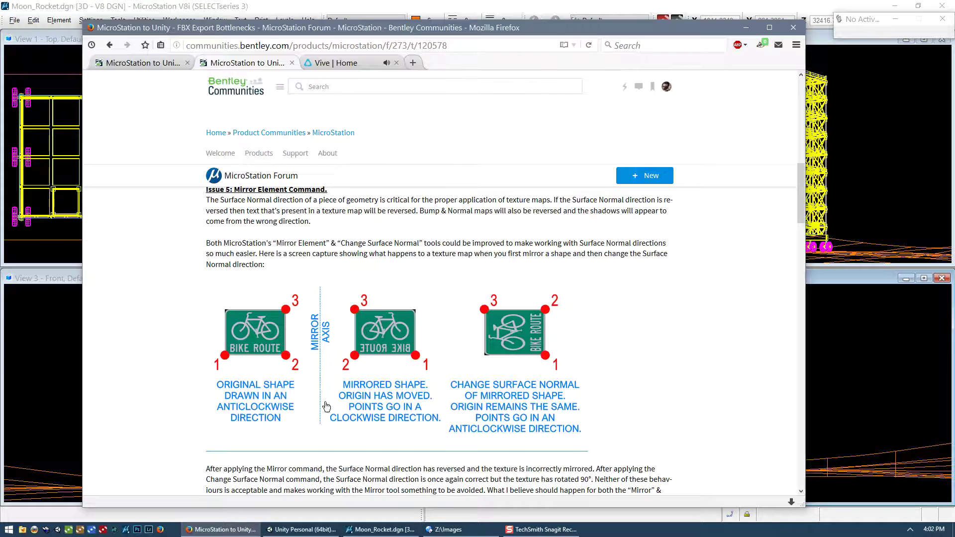
scroll(128, 355, down, 5)
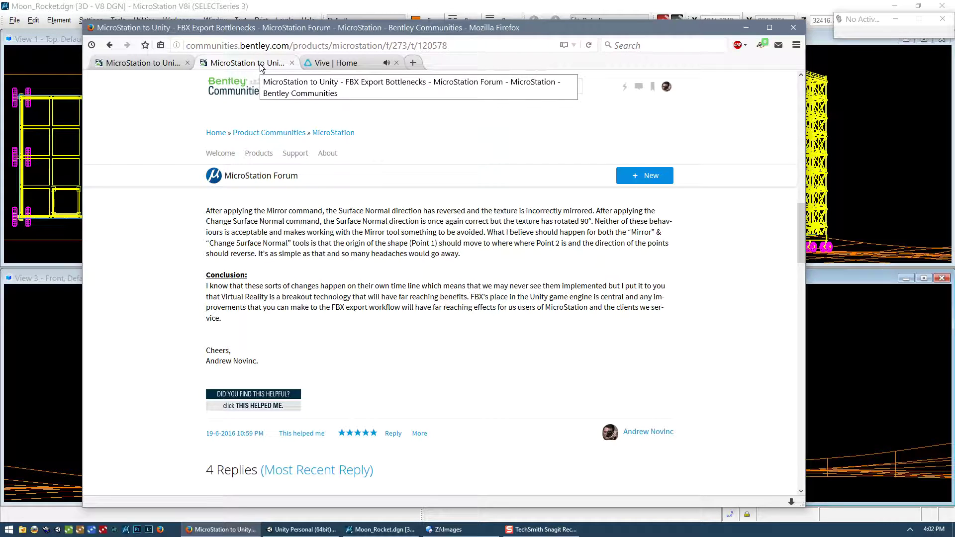
click(336, 63)
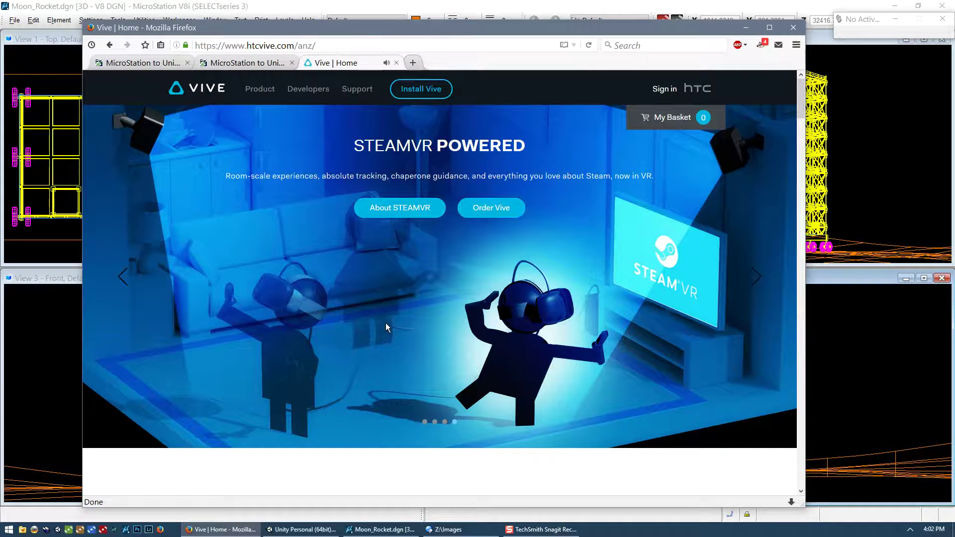
- Show the carousel's first slide, THIS IS REAL, with headset, controllers and base stations
click(425, 421)
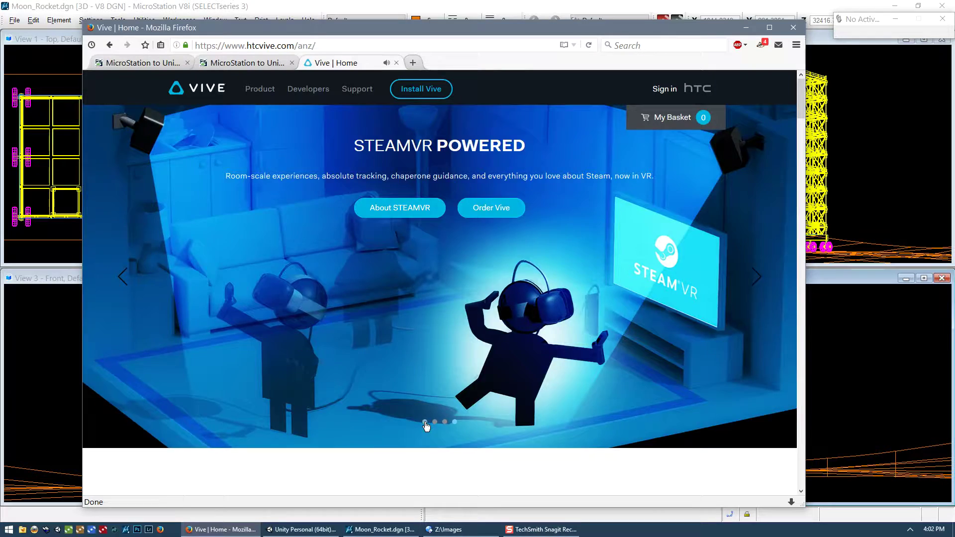